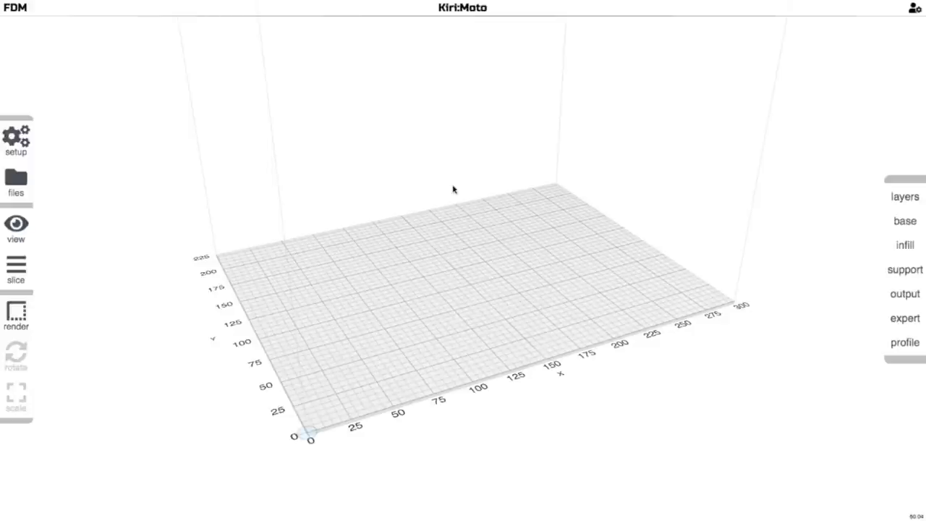
mouse_move(21, 142)
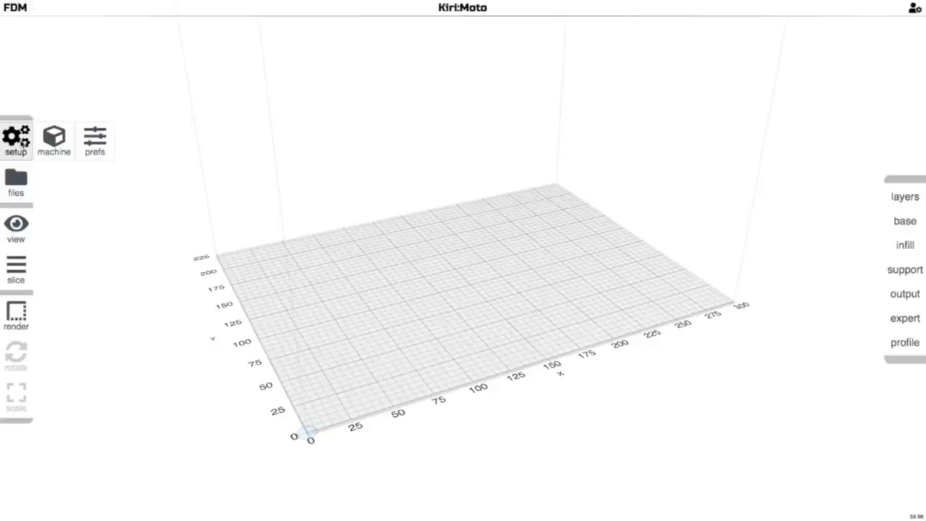
left_click(54, 139)
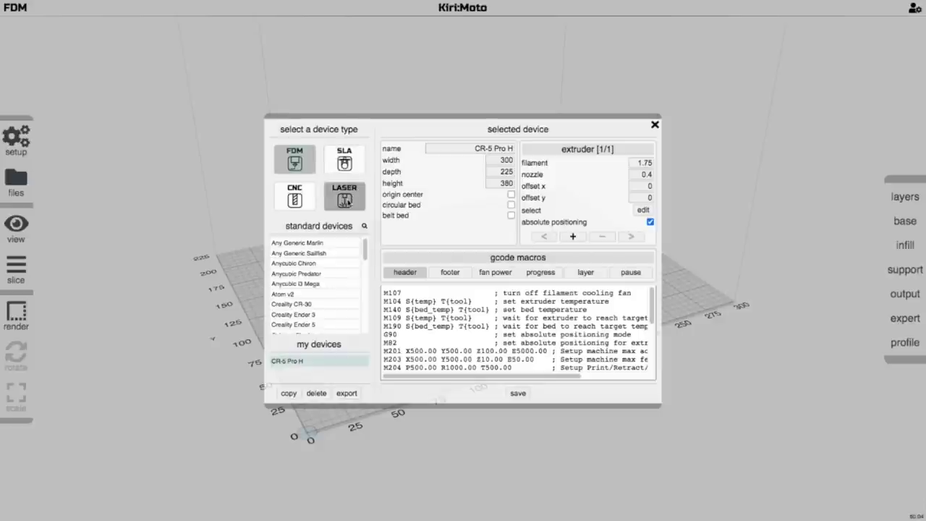
left_click_drag(367, 246, 367, 256)
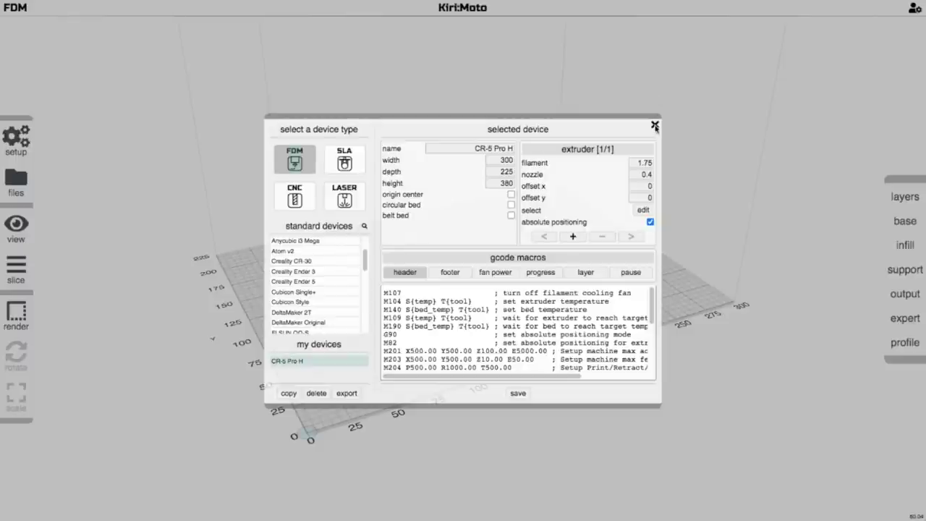
left_click(655, 127)
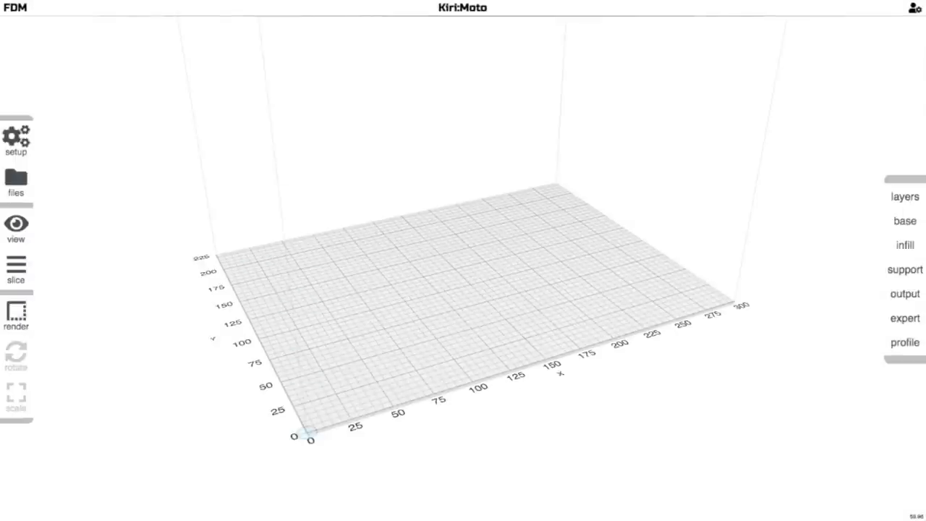
Step: Drop 3DBenchy.stl onto the build plate and orbit the view to see the boat's underside
left_click_drag(516, 520, 516, 403)
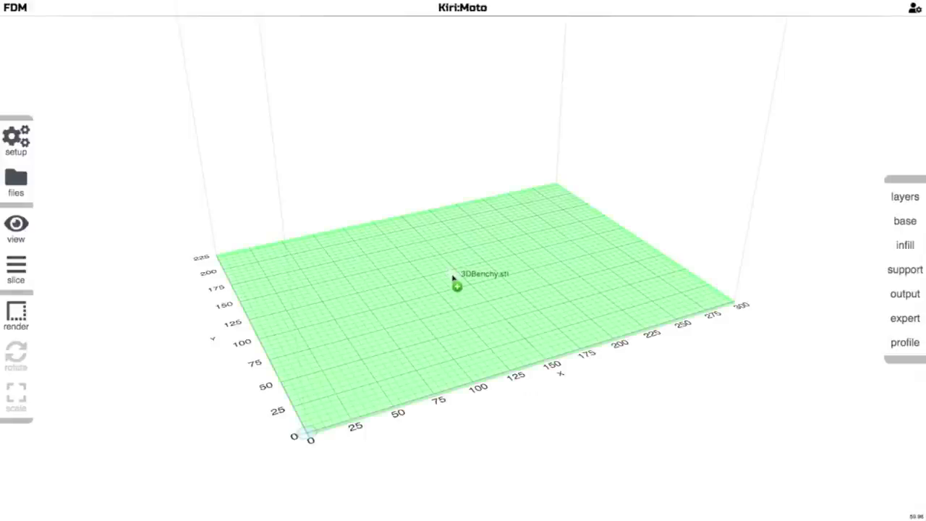
left_click_drag(453, 278, 452, 279)
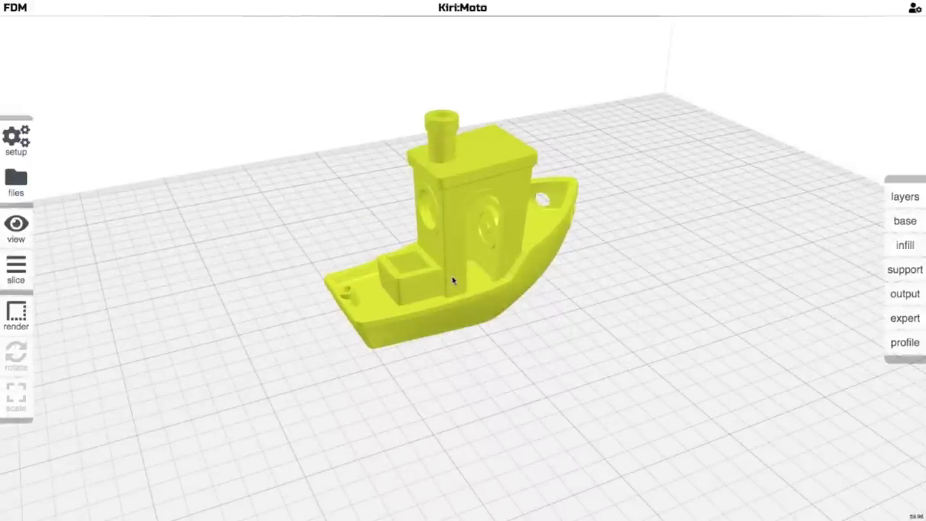
left_click_drag(453, 280, 558, 394)
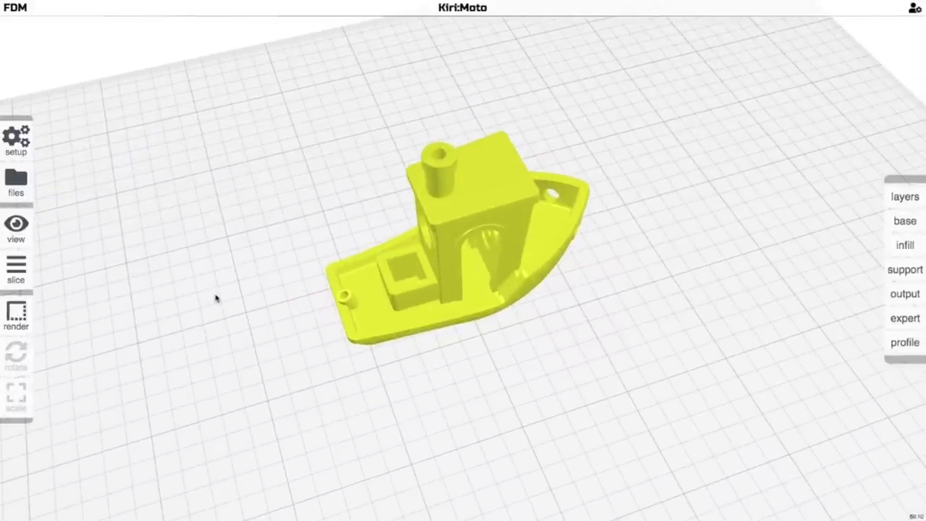
mouse_move(16, 269)
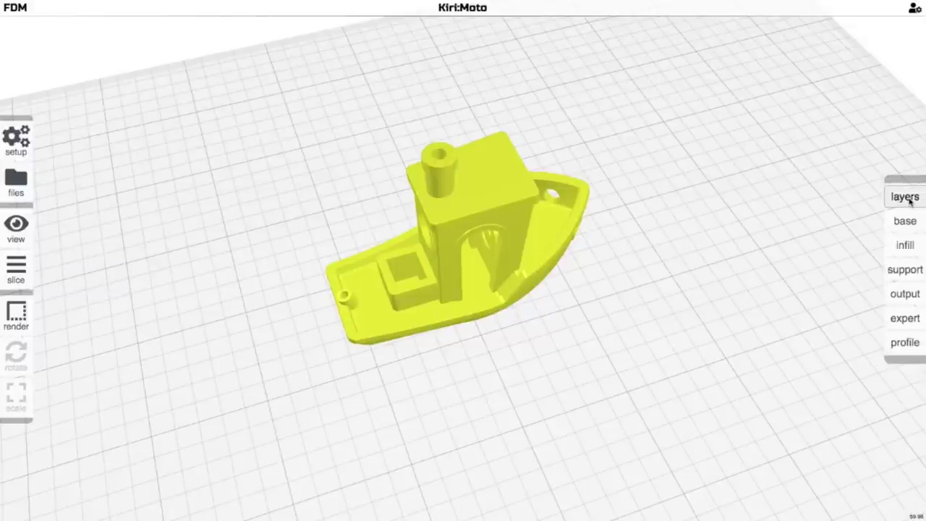
mouse_move(909, 201)
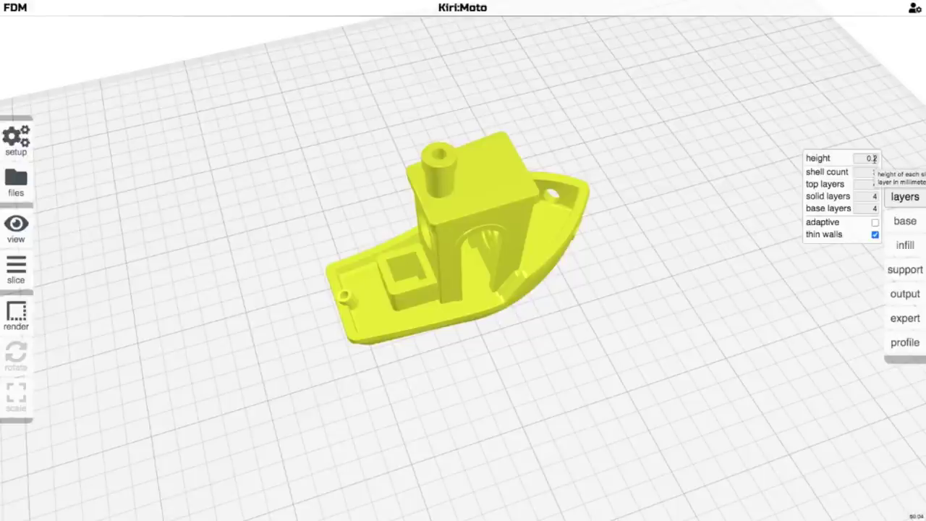
left_click(904, 221)
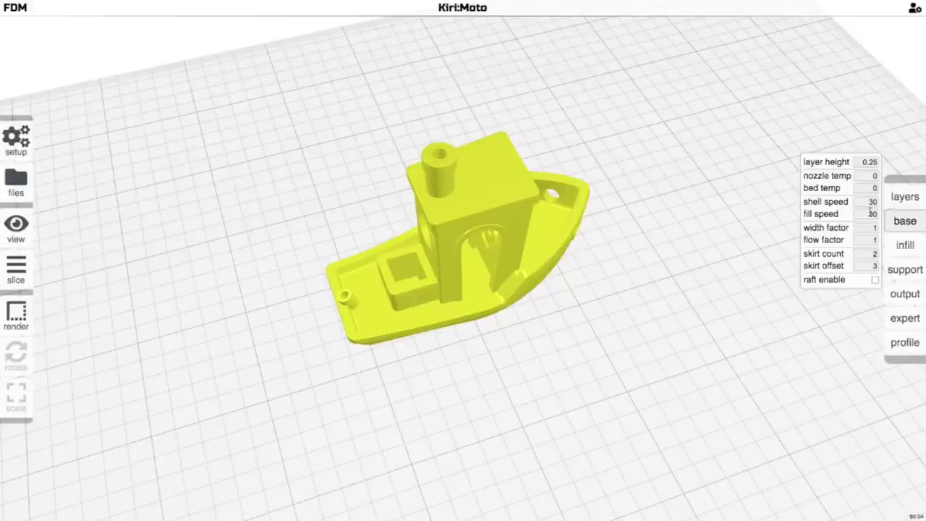
left_click(905, 245)
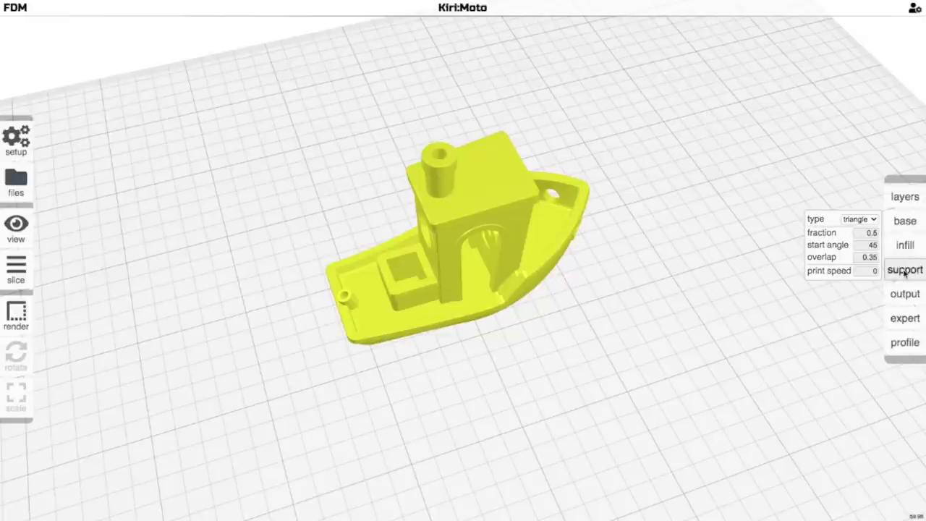
left_click(905, 268)
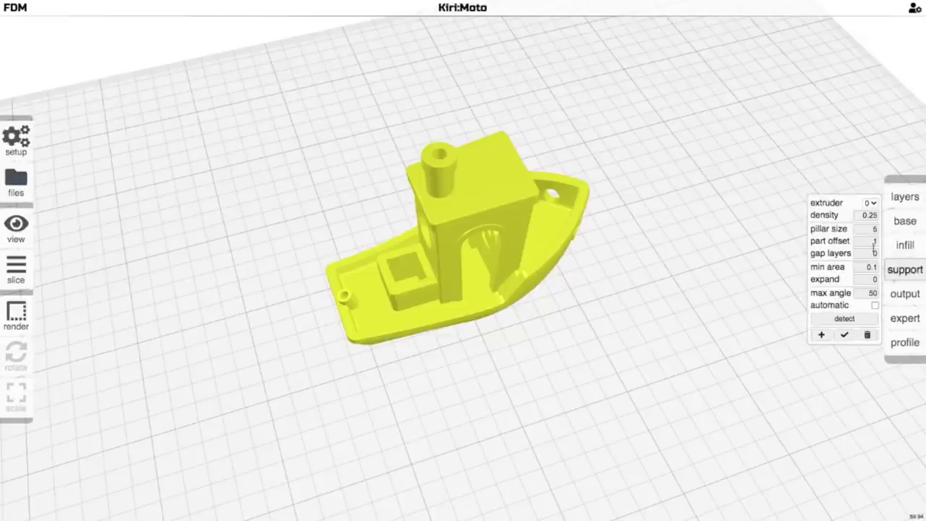
left_click(894, 293)
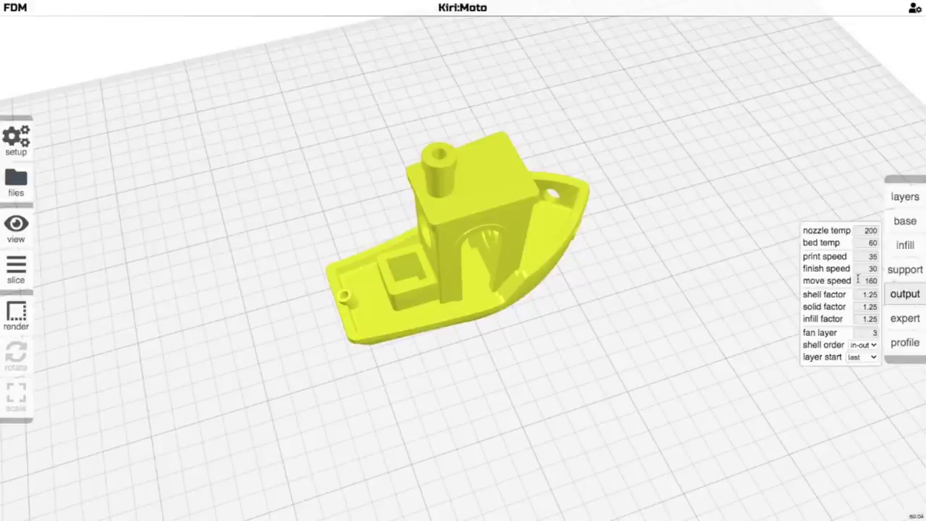
mouse_move(858, 280)
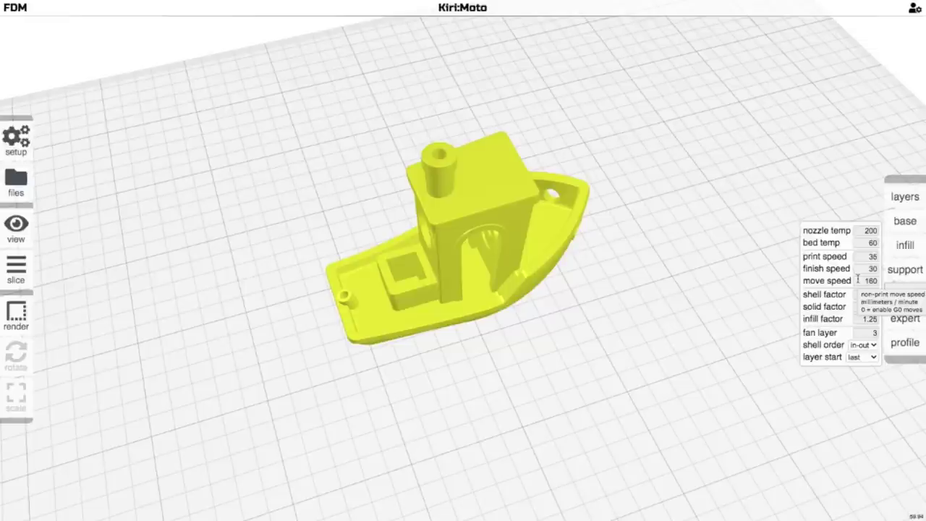
left_click(745, 262)
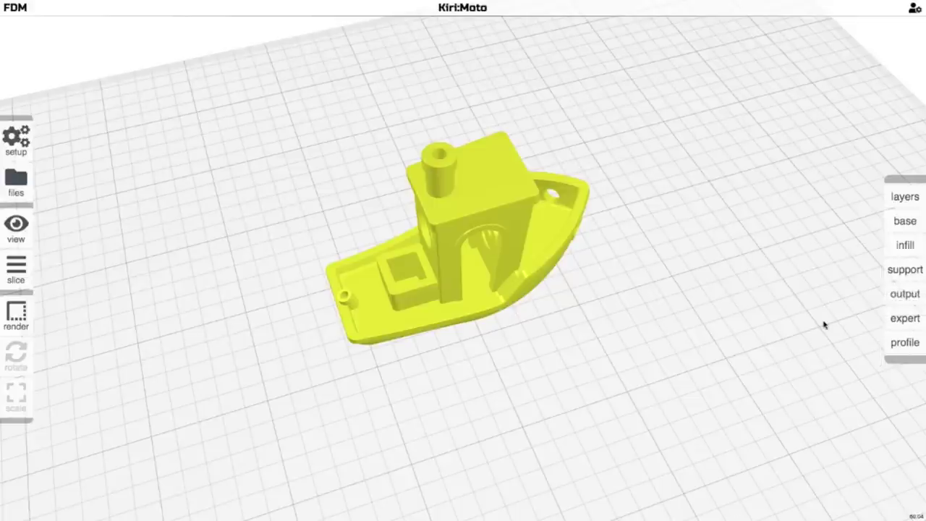
left_click(905, 319)
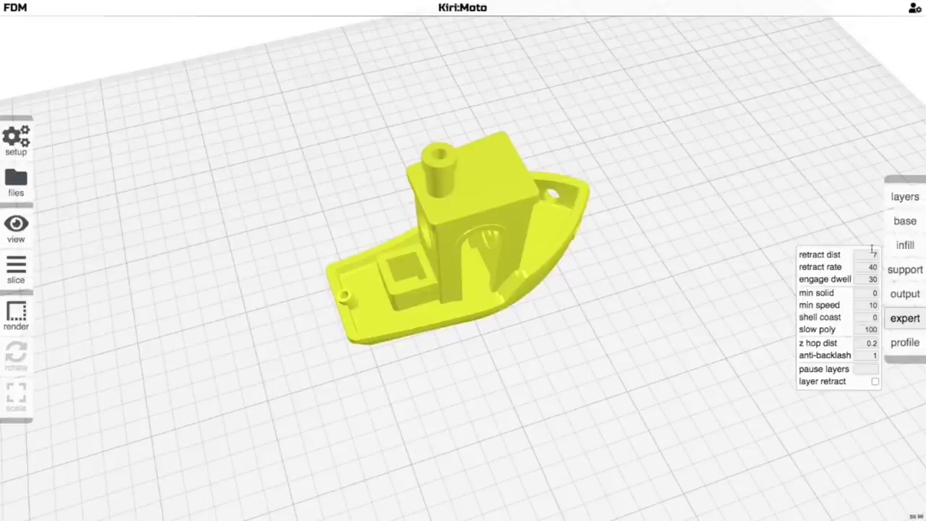
mouse_move(872, 249)
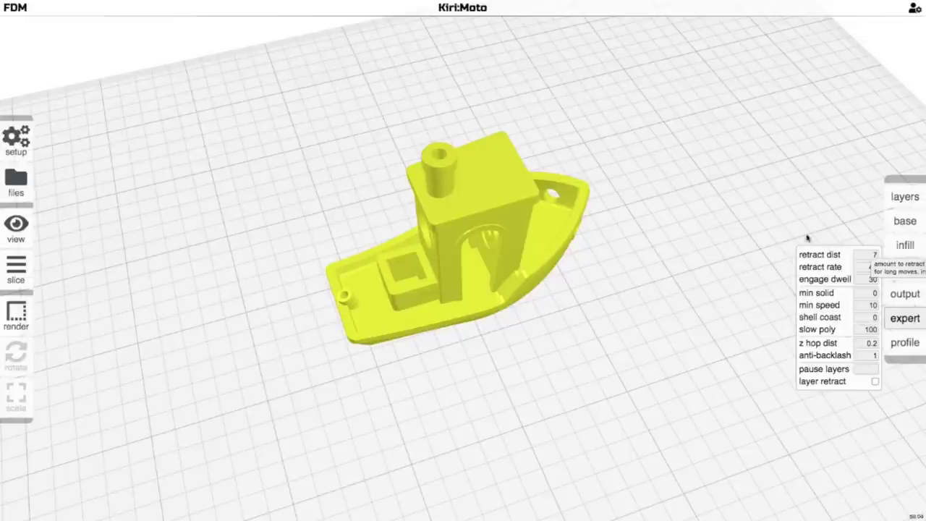
left_click(801, 246)
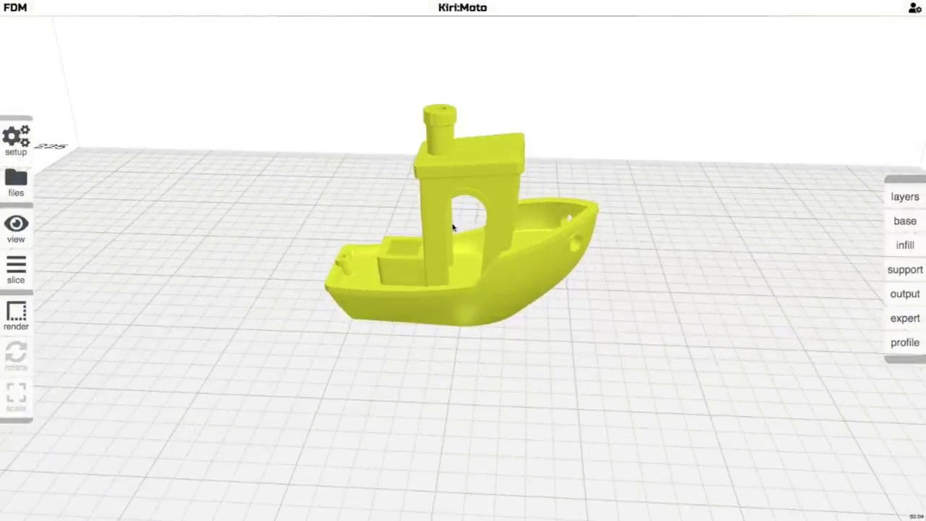
Step: Slice the Benchy, inspect layer ranges up to layer 148, restore all layers, and open the export summary
left_click(18, 269)
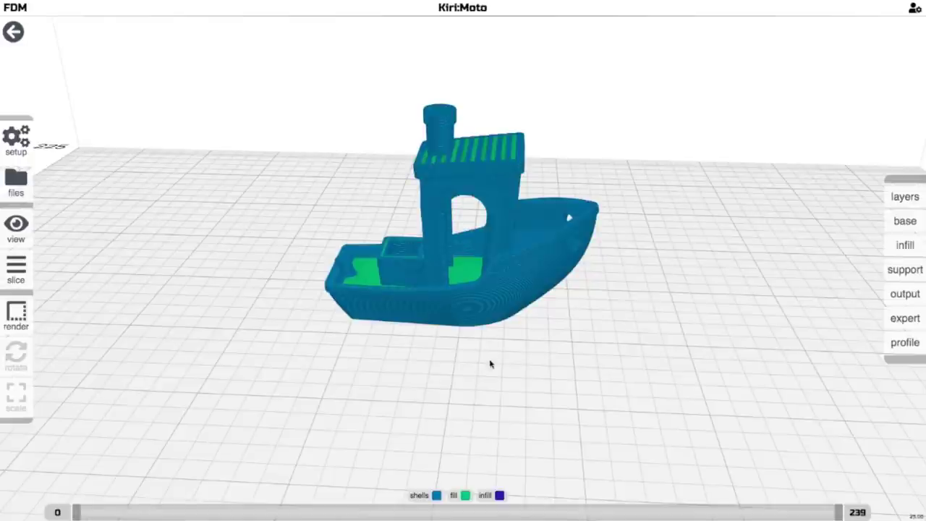
left_click_drag(78, 512, 182, 513)
left_click_drag(832, 514, 850, 493)
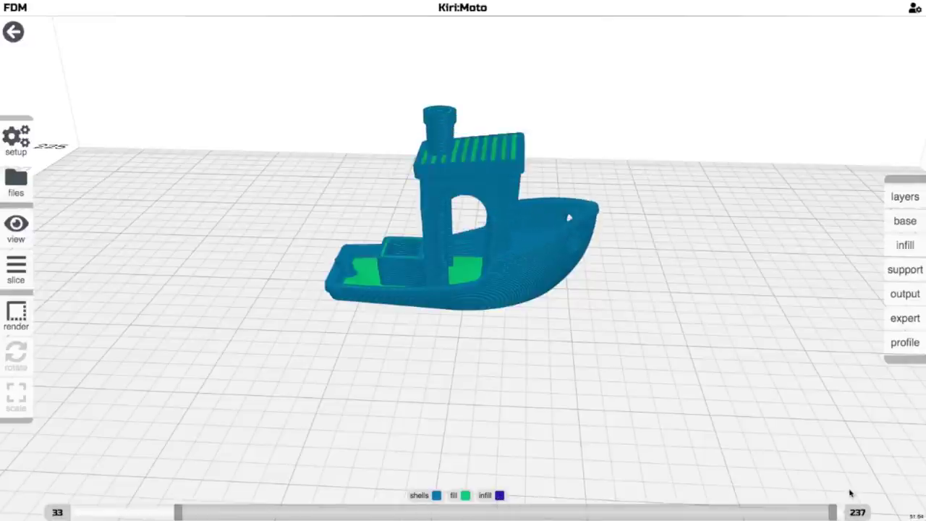
left_click_drag(177, 512, 55, 512)
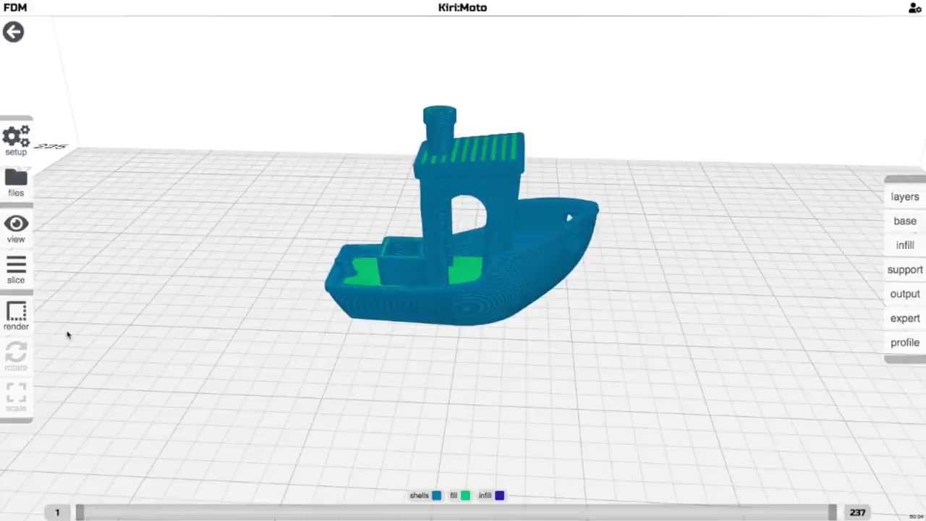
mouse_move(28, 276)
left_click(97, 269)
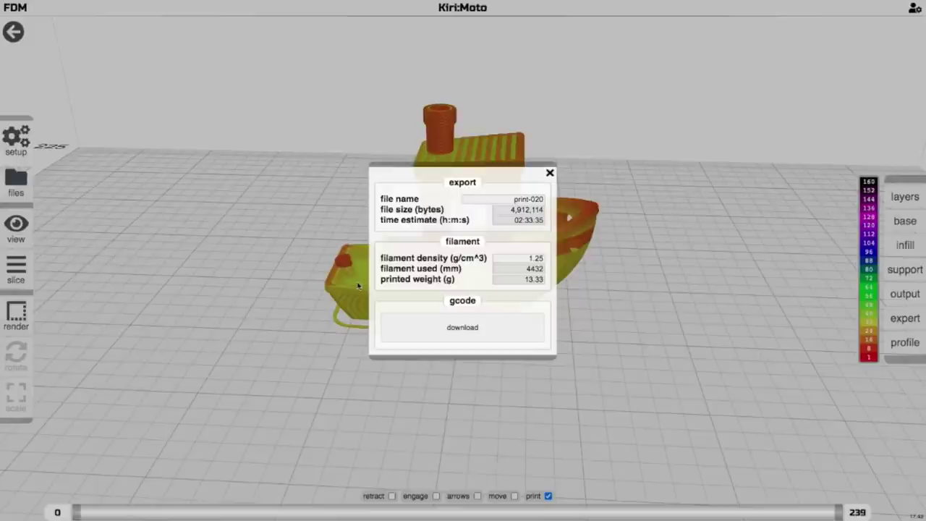
Step: Download the boat's G-code as print-020.gcode and close the export summary and download notice
left_click(425, 327)
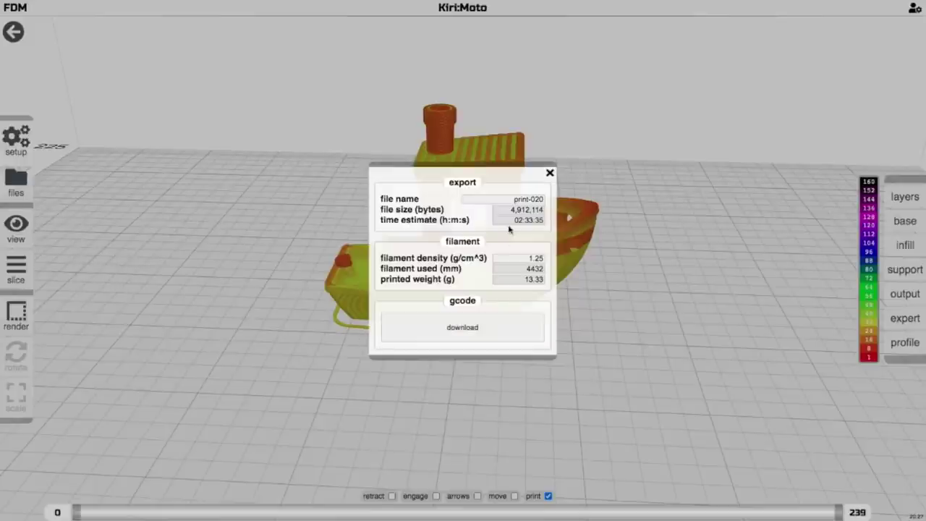
left_click(461, 328)
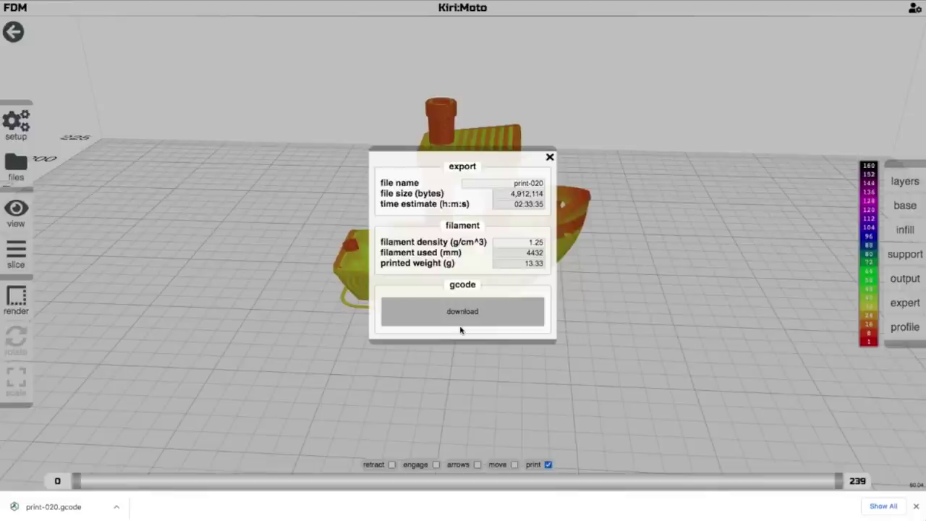
left_click(550, 158)
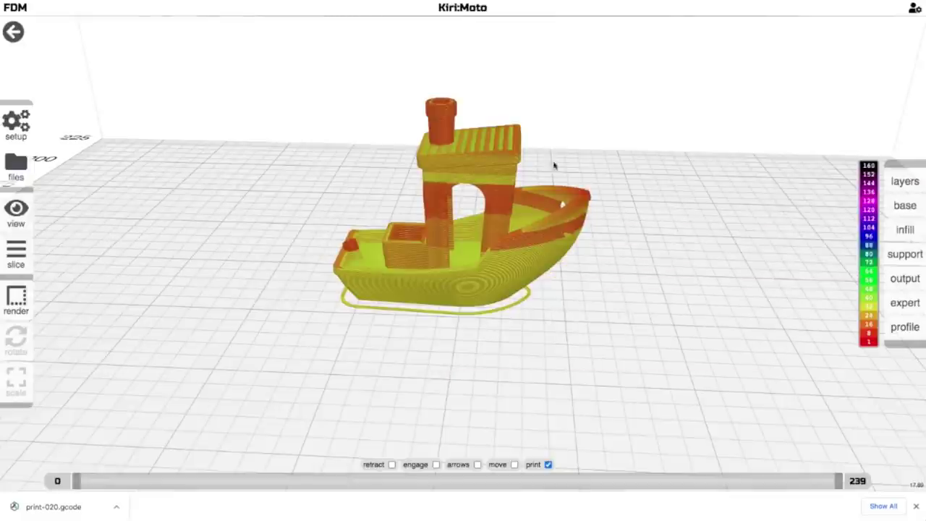
left_click(916, 509)
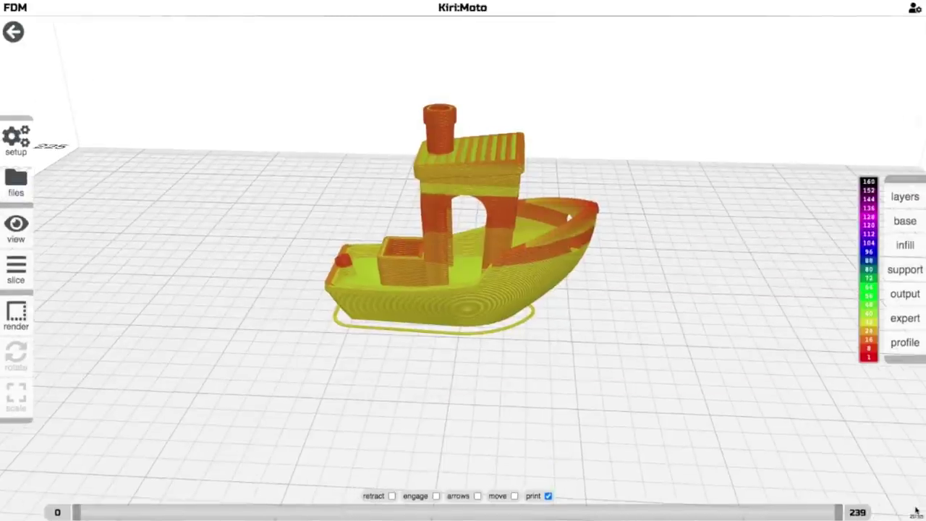
Step: Return from the sliced preview and delete the boat from the build plate
left_click(13, 32)
left_click(431, 265)
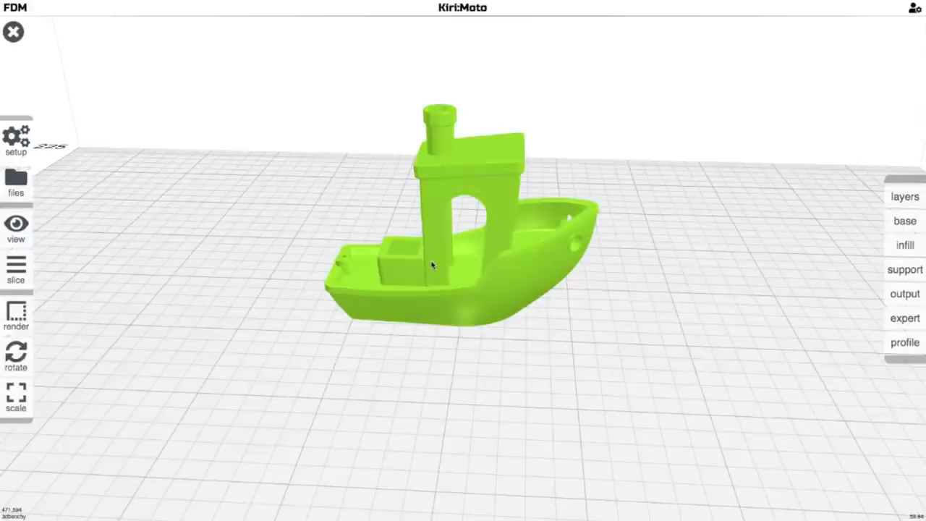
key("Delete")
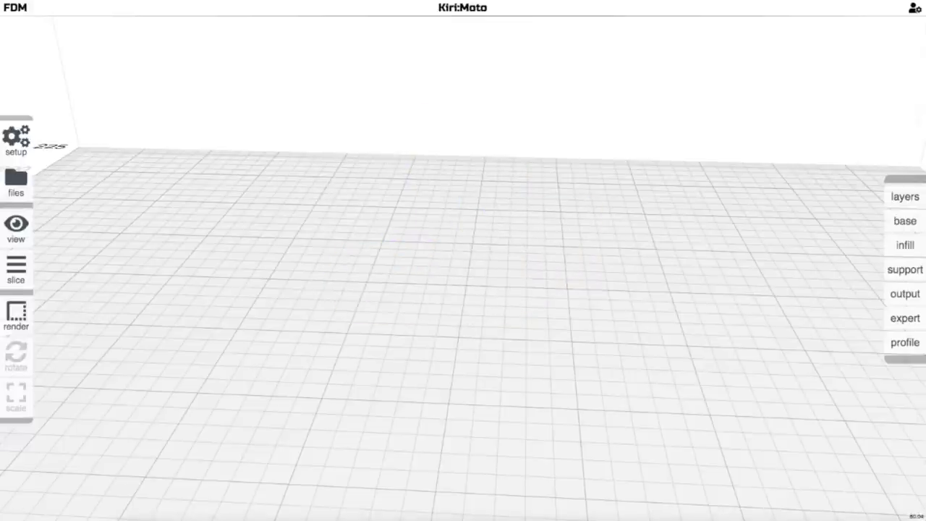
Step: Load the calibration test STL onto the plate and orbit and zoom around its pins and ramps
left_click_drag(511, 413, 428, 296)
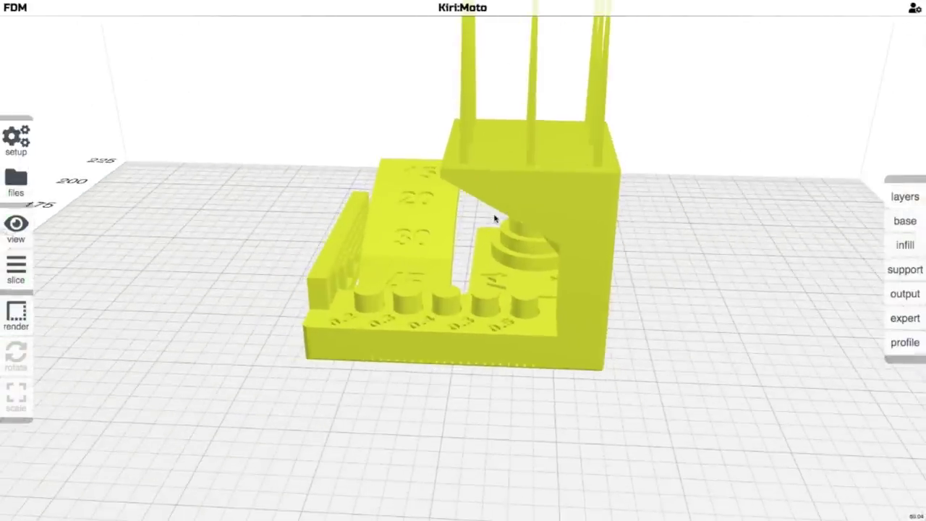
left_click_drag(477, 399, 643, 414)
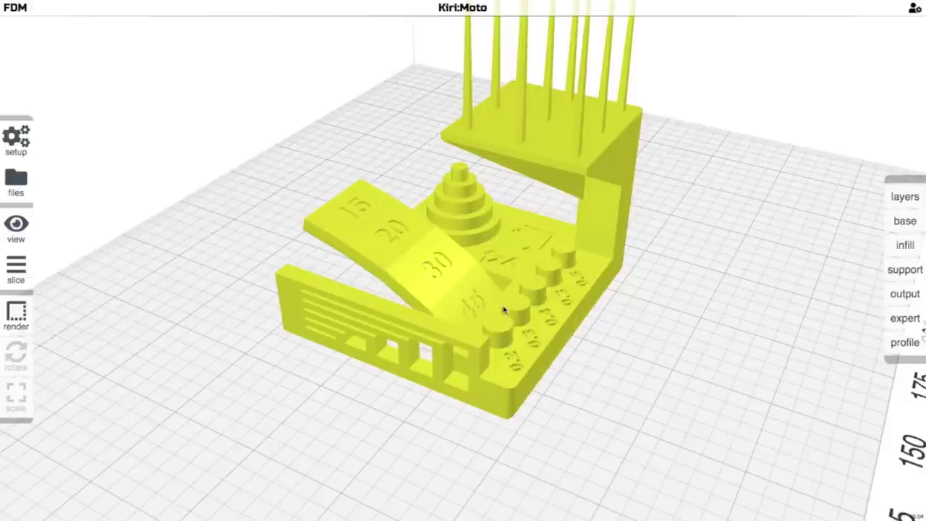
scroll(666, 221, "down", 3)
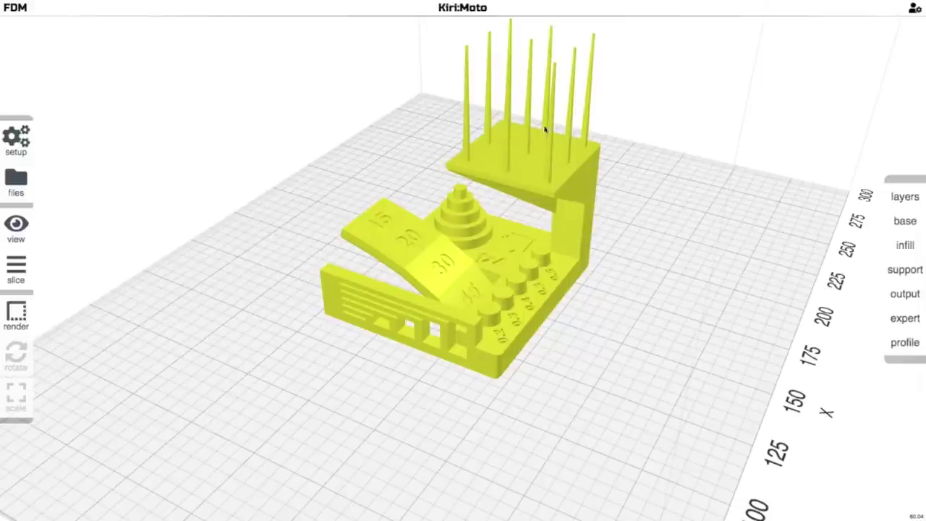
left_click_drag(650, 234, 576, 241)
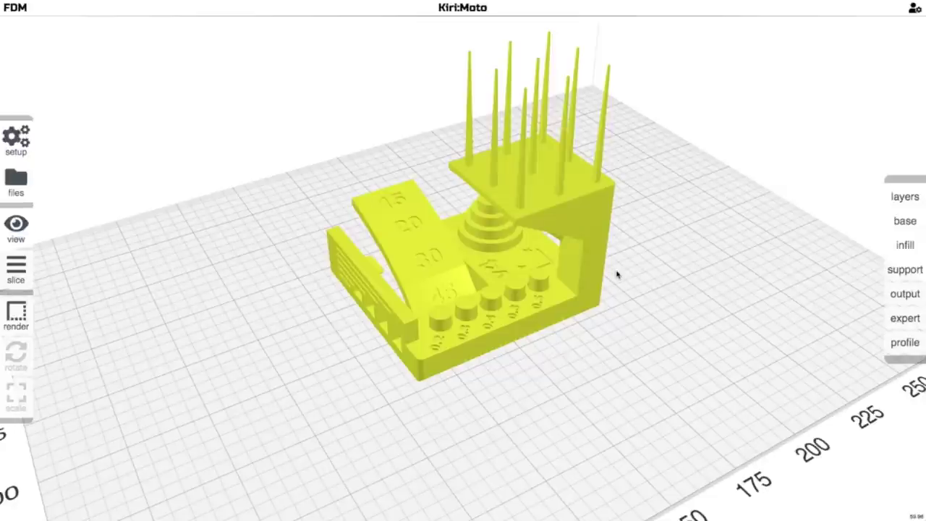
mouse_move(624, 277)
left_mouse_down()
mouse_move(608, 290)
mouse_move(629, 291)
left_mouse_up()
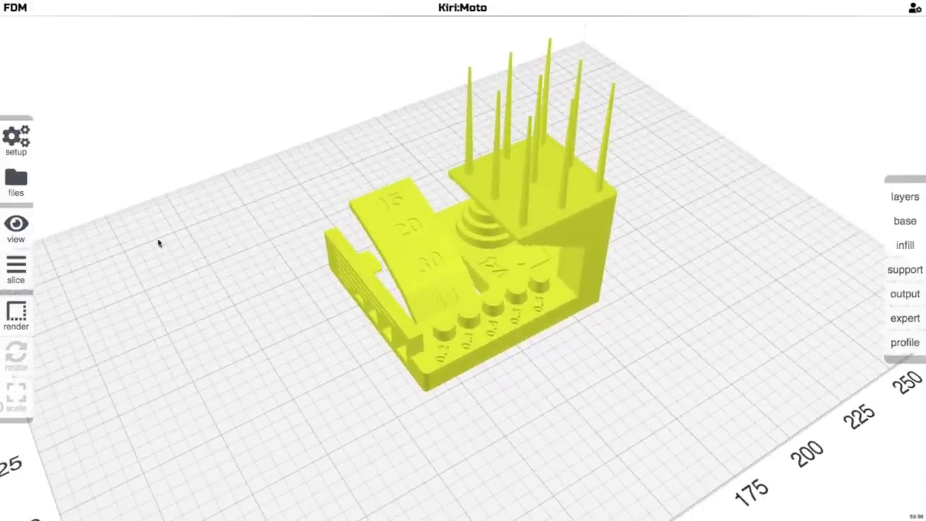
Step: Slice and export the test model, saving print-021.gcode, then close the export summary
mouse_move(21, 268)
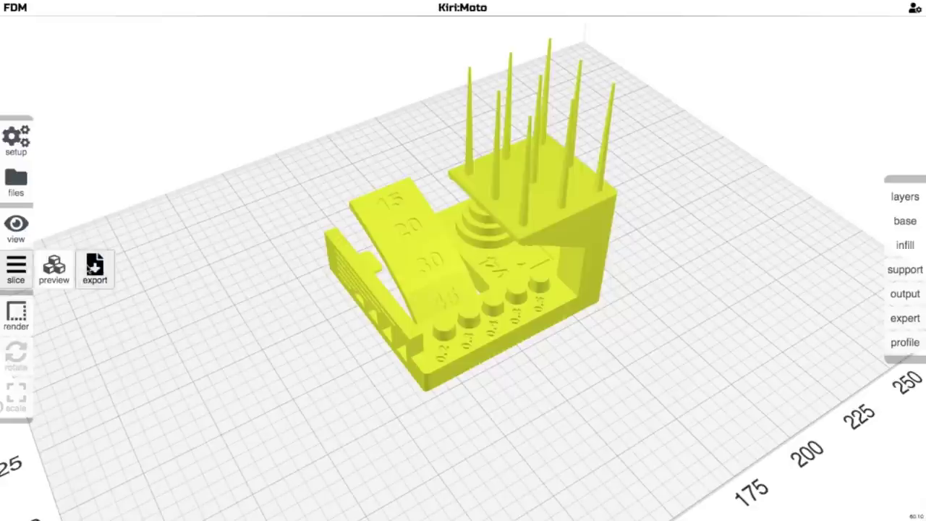
left_click(87, 268)
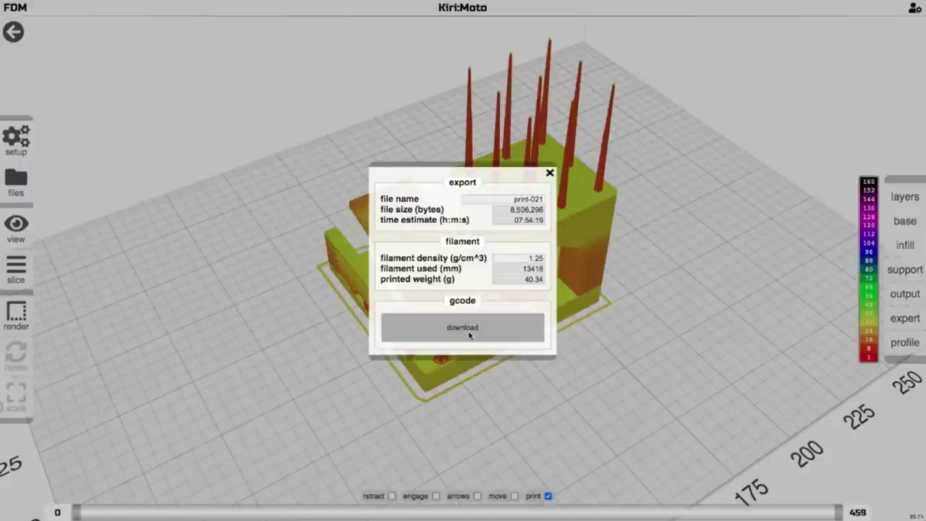
left_click(469, 334)
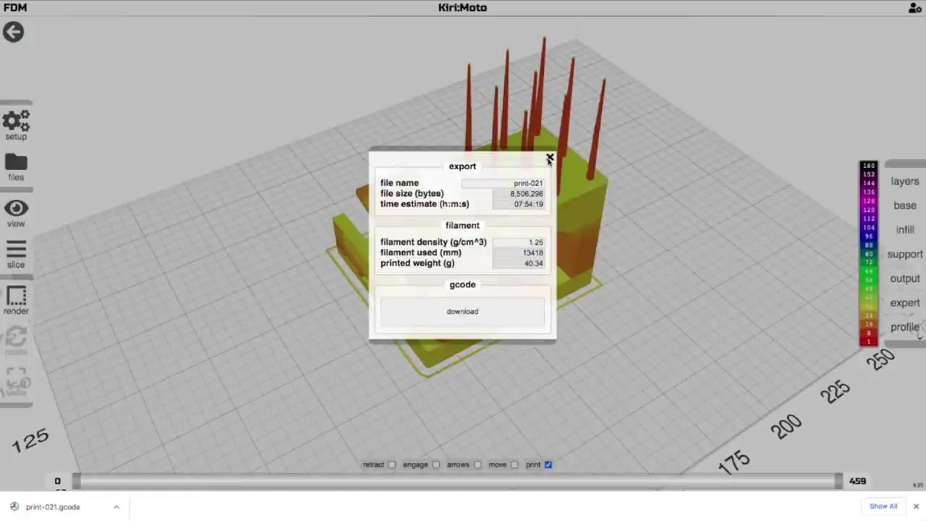
left_click(549, 158)
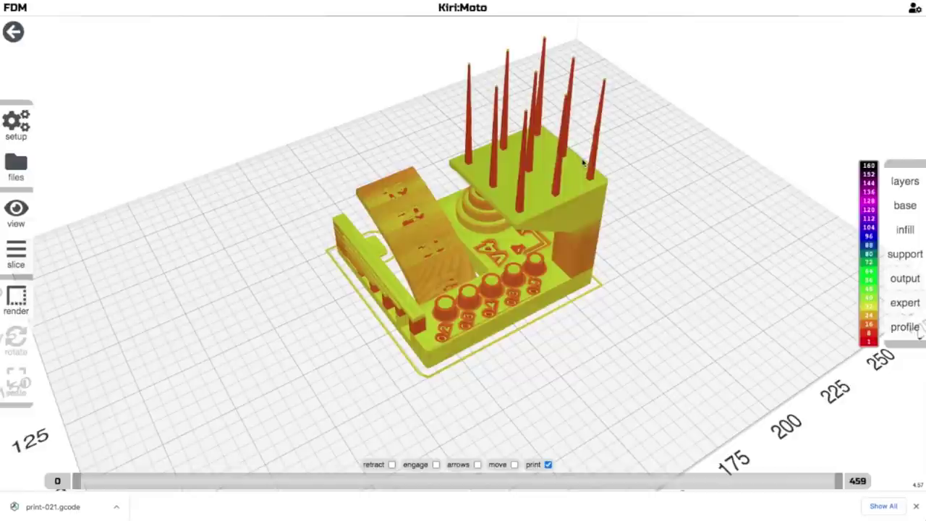